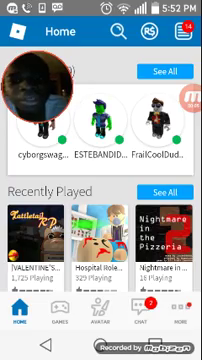
pyautogui.scroll(-3, 101, 200)
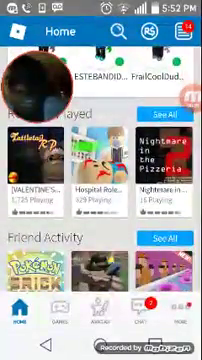
pyautogui.scroll(-4, 101, 180)
pyautogui.scroll(2, 101, 180)
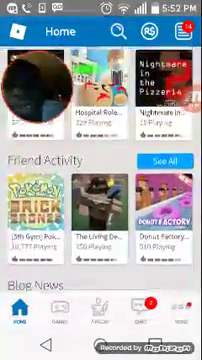
pyautogui.scroll(1, 101, 180)
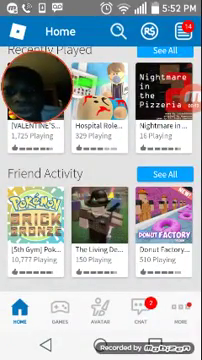
pyautogui.scroll(3, 101, 180)
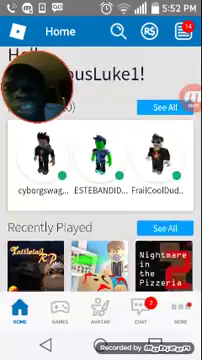
pyautogui.scroll(-3, 101, 180)
pyautogui.scroll(1, 101, 180)
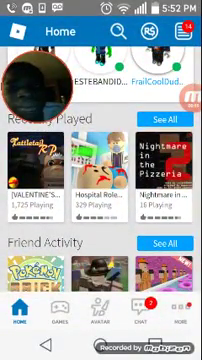
pyautogui.scroll(-1, 101, 180)
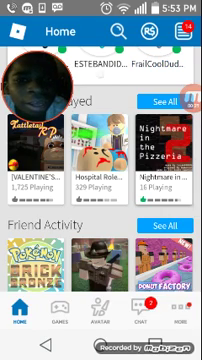
# Step: Open the Nightmare in the Pizzeria 2 game page from the Recently Played list
pyautogui.click(163, 150)
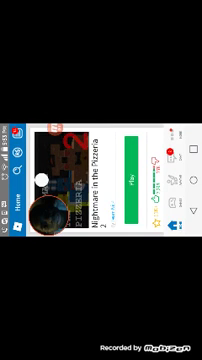
# Step: Start Nightmare in the Pizzeria 2 with Play and wait for the server to load
pyautogui.click(129, 178)
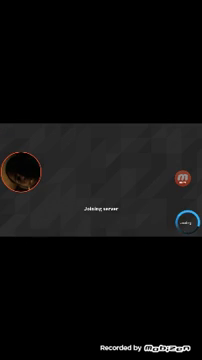